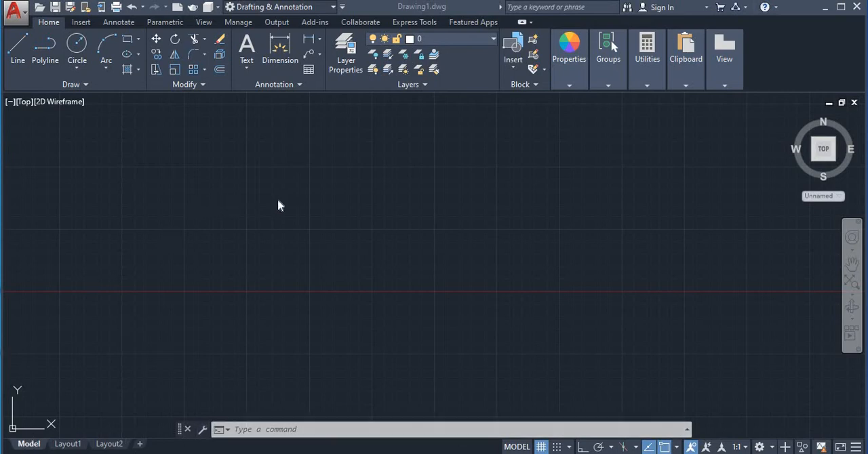
Step: Draw a wide rectangle by two opposite corners in the middle of the drawing area
{"action": "scroll", "coordinate": [214, 143], "scroll_direction": "up", "scroll_amount": 7}
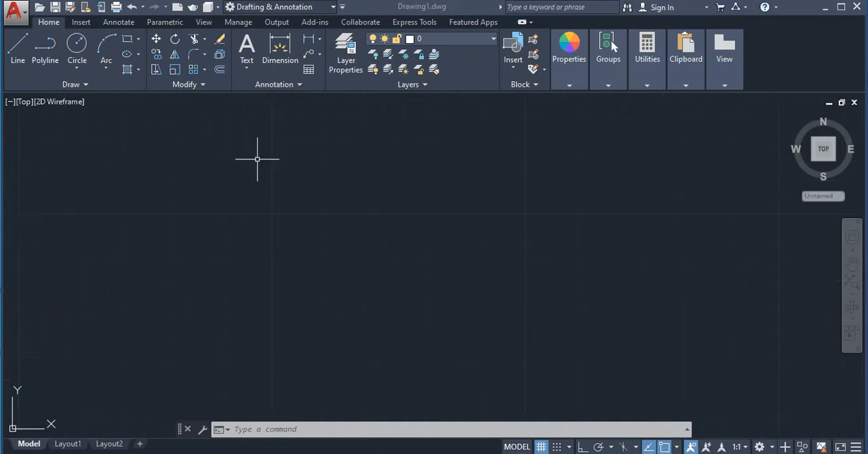
{"action": "middle_click_drag", "start_coordinate": [257, 159], "coordinate": [97, 179]}
{"action": "left_click", "coordinate": [128, 39]}
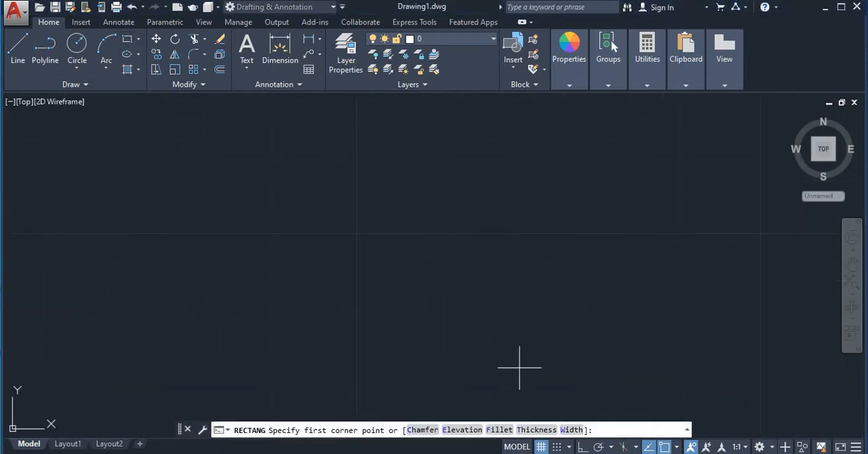
{"action": "left_click", "coordinate": [360, 232]}
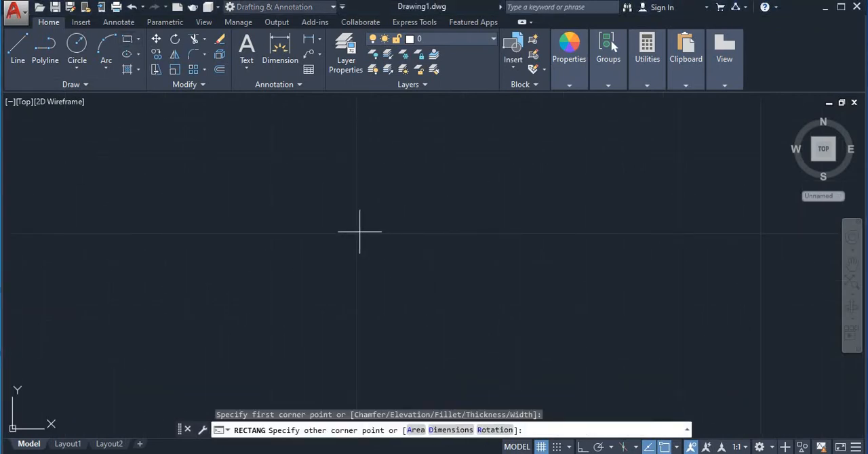
{"action": "left_click", "coordinate": [632, 355]}
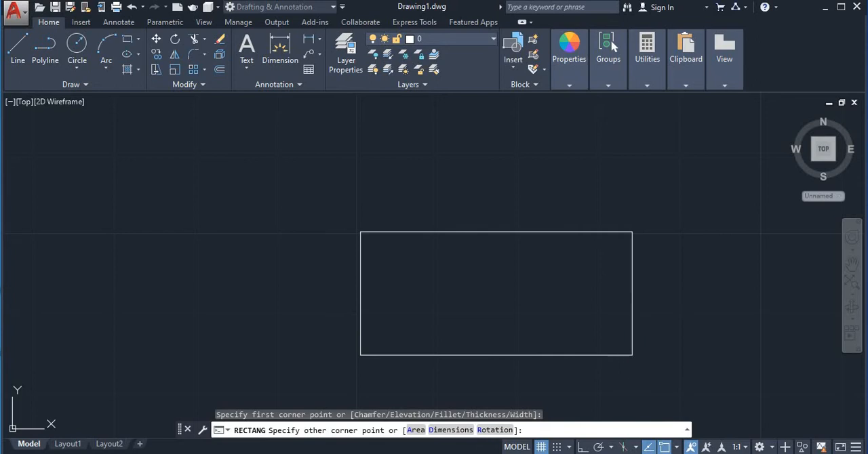
Step: Draw a circle centred on the rectangle's upper-left corner, with a radius smaller than the rectangle's height
{"action": "scroll", "coordinate": [632, 356], "scroll_direction": "down", "scroll_amount": 1}
{"action": "middle_click_drag", "start_coordinate": [632, 356], "coordinate": [482, 357]}
{"action": "scroll", "coordinate": [410, 339], "scroll_direction": "up", "scroll_amount": 2}
{"action": "middle_click_drag", "start_coordinate": [369, 343], "coordinate": [409, 289]}
{"action": "scroll", "coordinate": [399, 315], "scroll_direction": "down", "scroll_amount": 2}
{"action": "left_click", "coordinate": [77, 45]}
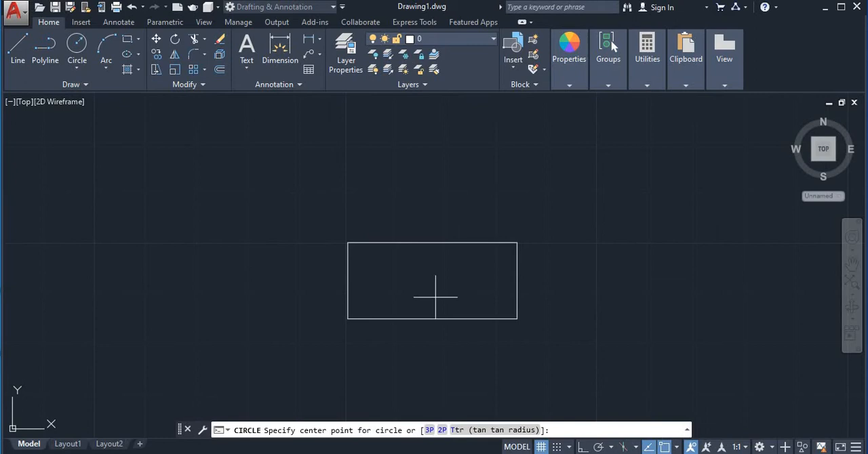
{"action": "left_click", "coordinate": [347, 242]}
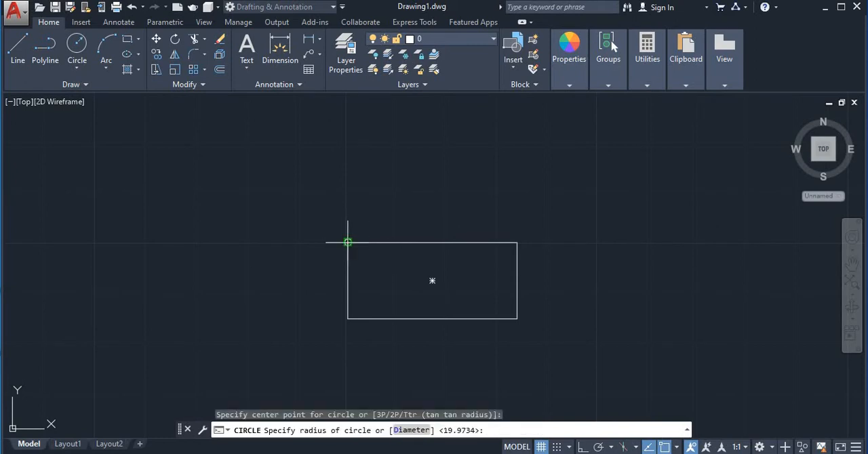
{"action": "left_click", "coordinate": [363, 204]}
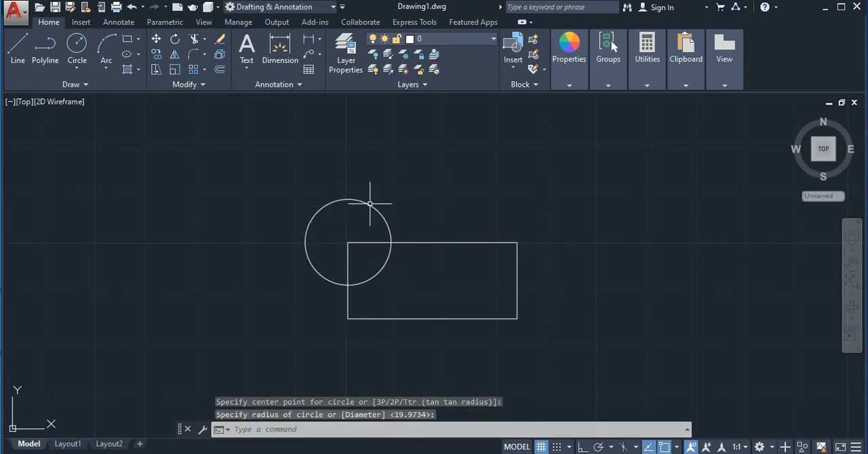
Step: Select the circle and the rectangle one after the other to check whether they are separate objects
{"action": "left_click", "coordinate": [369, 204]}
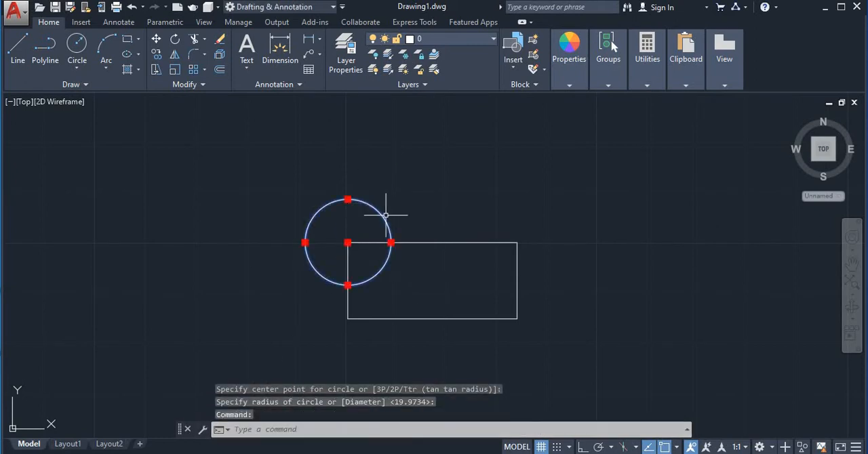
{"action": "left_click", "coordinate": [445, 242]}
{"action": "key", "text": "Escape"}
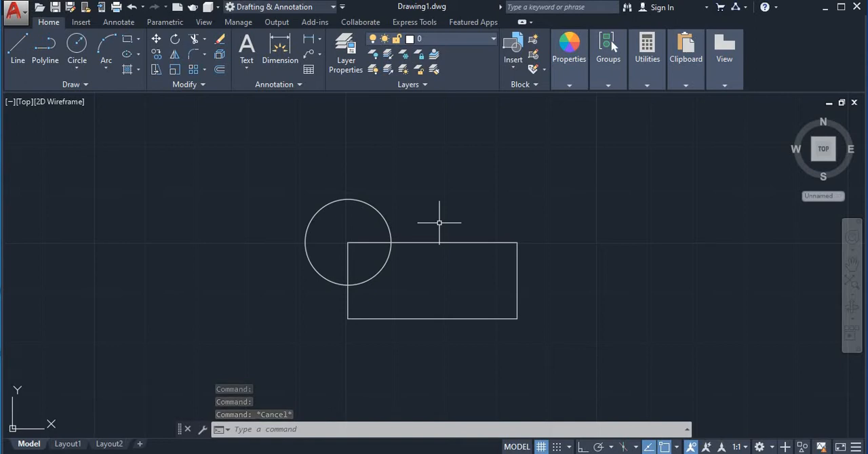
Step: Group the circle and the rectangle with the GROUP command and test-select the group
{"action": "type", "text": "g"}
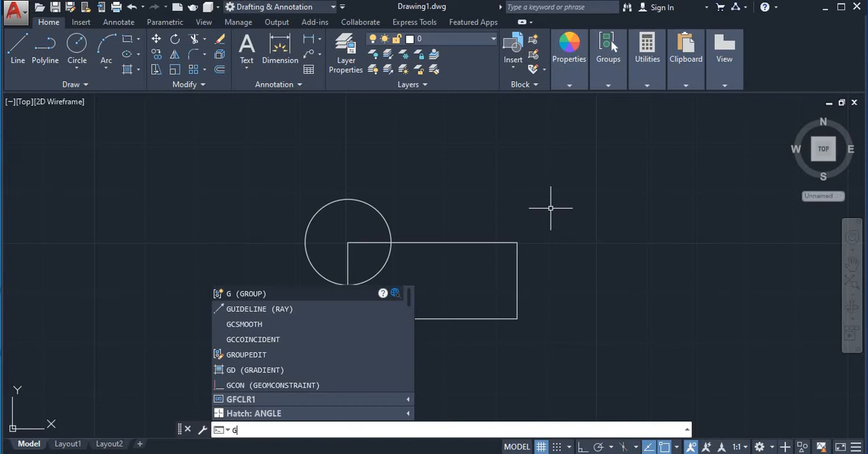
{"action": "key", "text": "Return"}
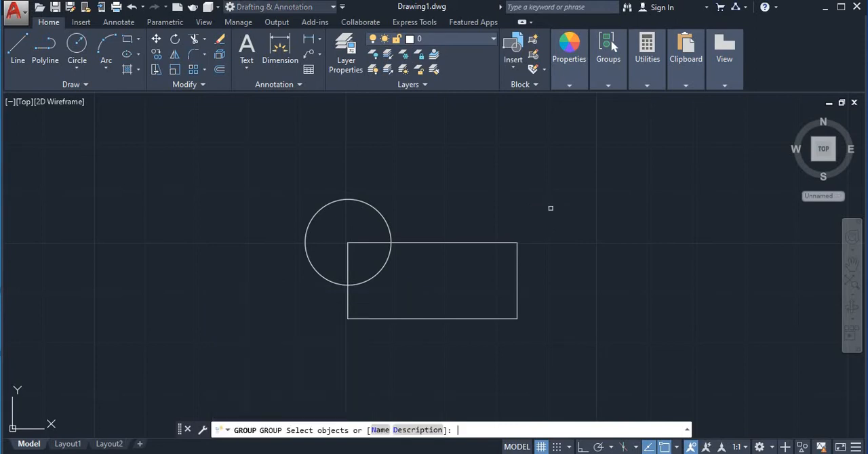
{"action": "left_click", "coordinate": [387, 223]}
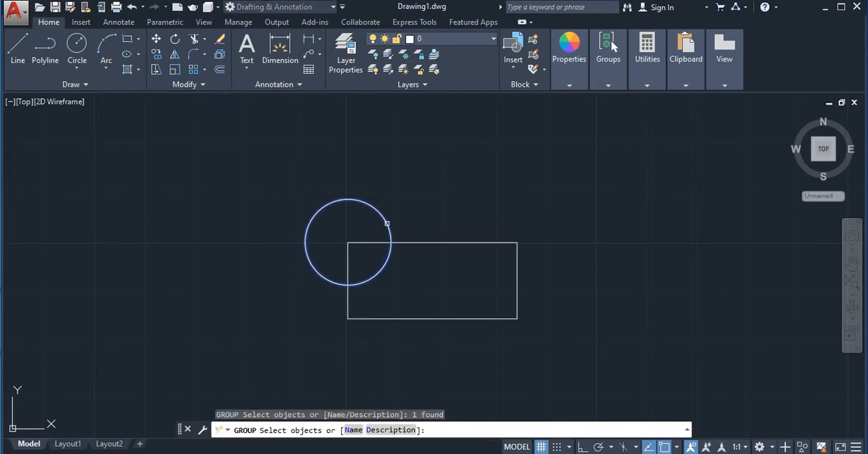
{"action": "left_click", "coordinate": [420, 242]}
{"action": "key", "text": "Return"}
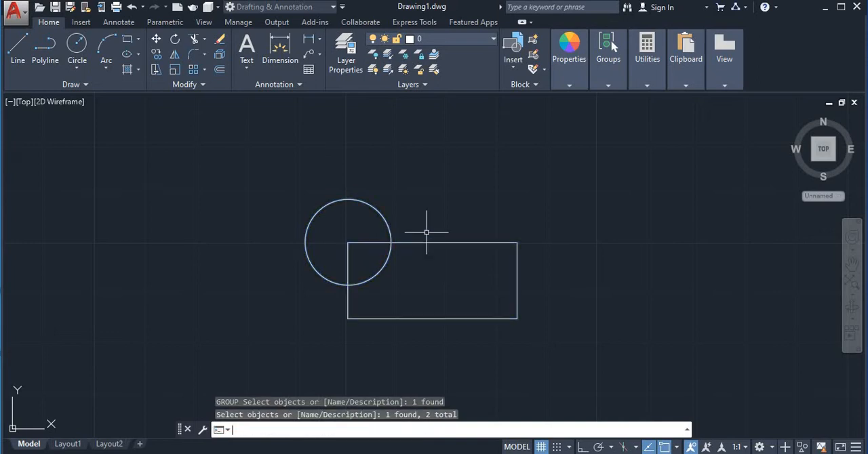
{"action": "left_click", "coordinate": [358, 200]}
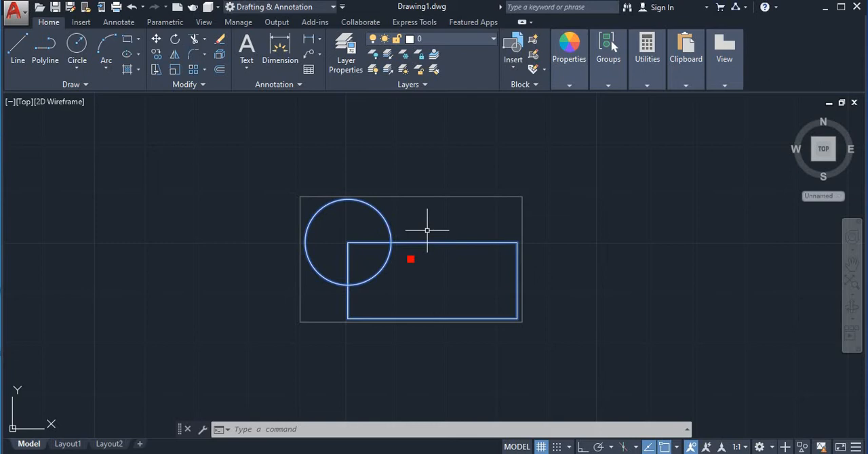
{"action": "key", "text": "Escape"}
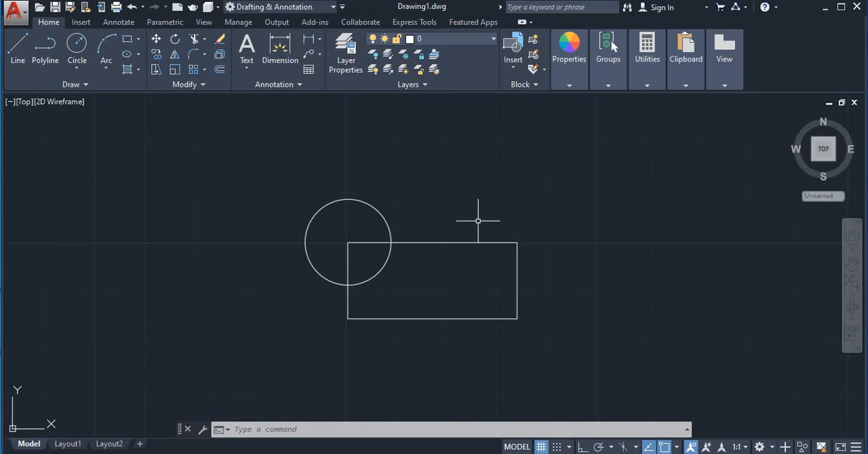
Step: Ungroup the circle and the rectangle with the UNGROUP command and clear any selection
{"action": "type", "text": "UN"}
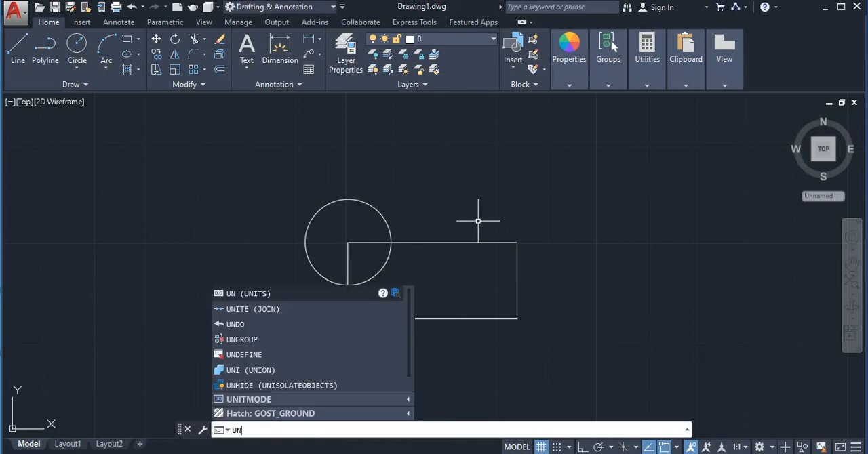
{"action": "type", "text": "g"}
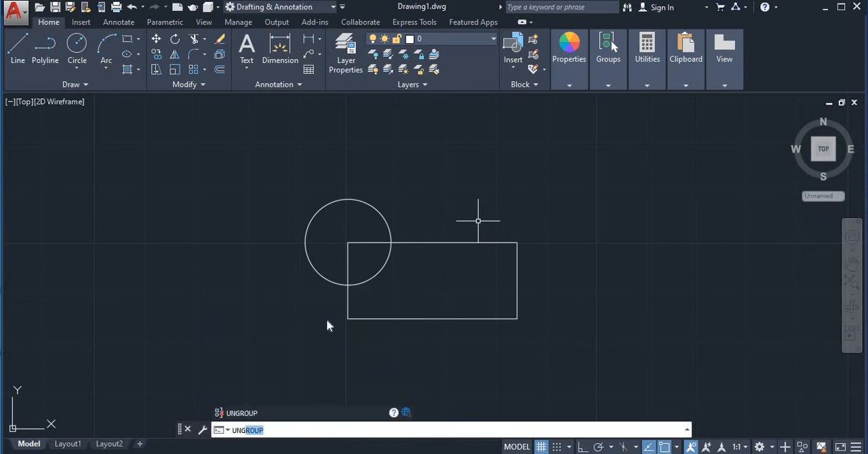
{"action": "key", "text": "Return"}
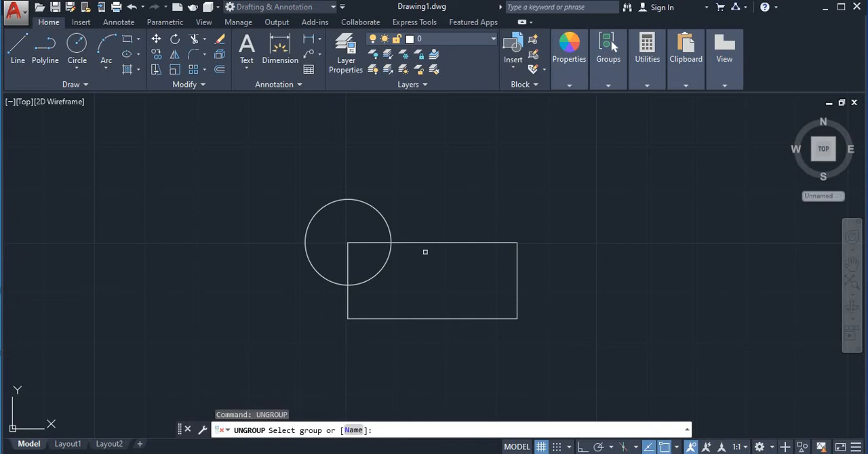
{"action": "left_click", "coordinate": [422, 244]}
{"action": "left_click", "coordinate": [389, 242]}
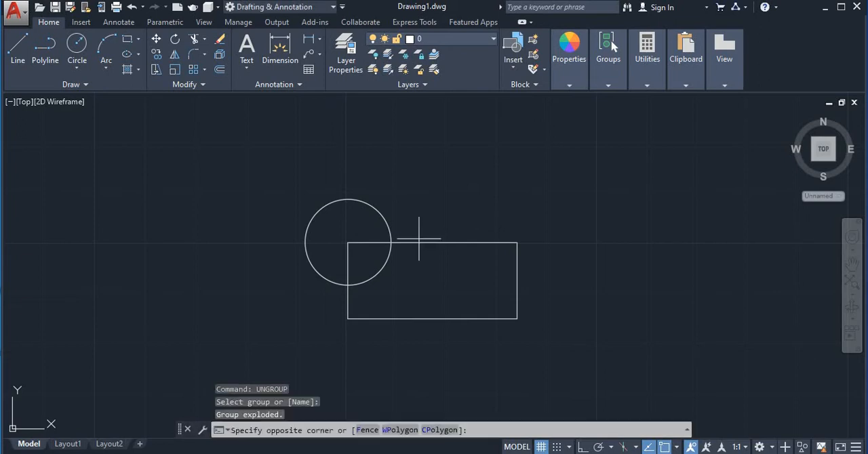
{"action": "left_click", "coordinate": [300, 188]}
{"action": "left_click", "coordinate": [258, 153]}
{"action": "left_click", "coordinate": [609, 405]}
{"action": "key", "text": "Escape"}
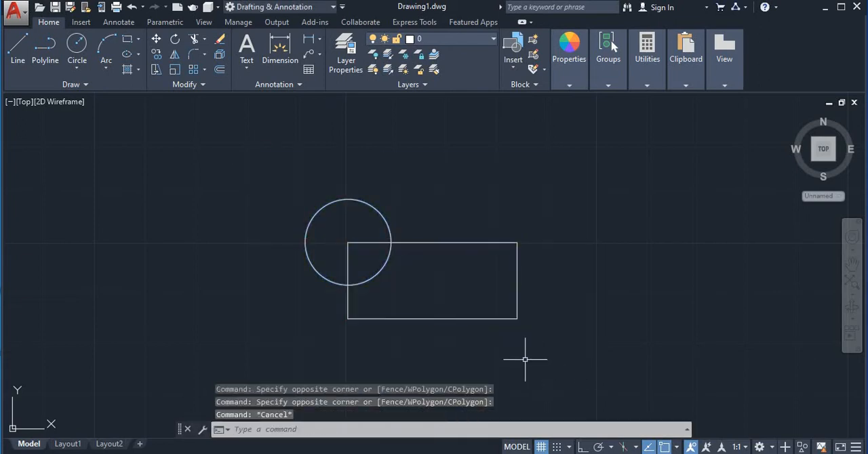
Step: Select the circle and the rectangle separately to check how they select after ungrouping
{"action": "left_click", "coordinate": [369, 206]}
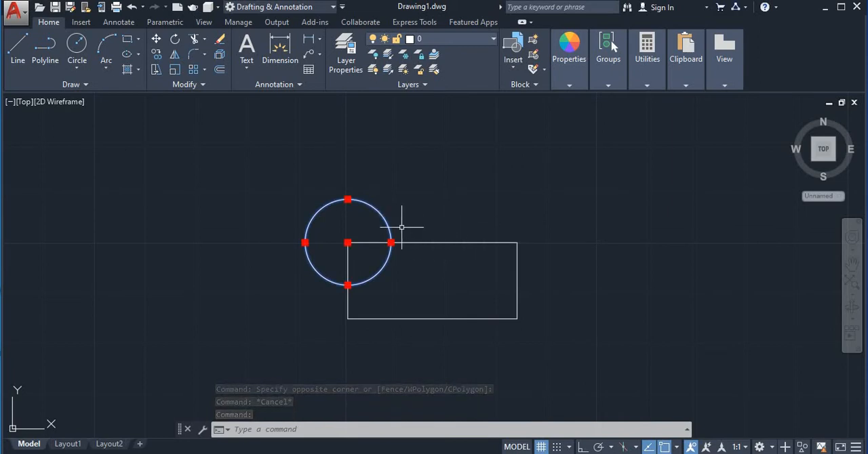
{"action": "key", "text": "Escape"}
{"action": "left_click", "coordinate": [445, 242]}
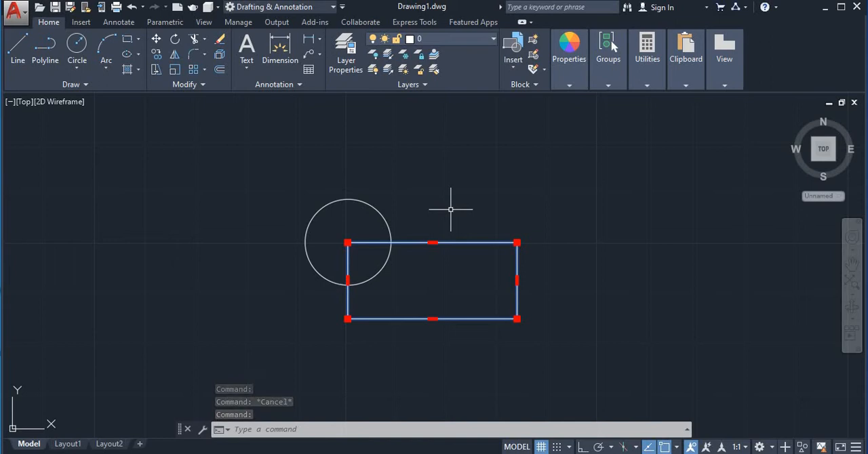
{"action": "key", "text": "Escape"}
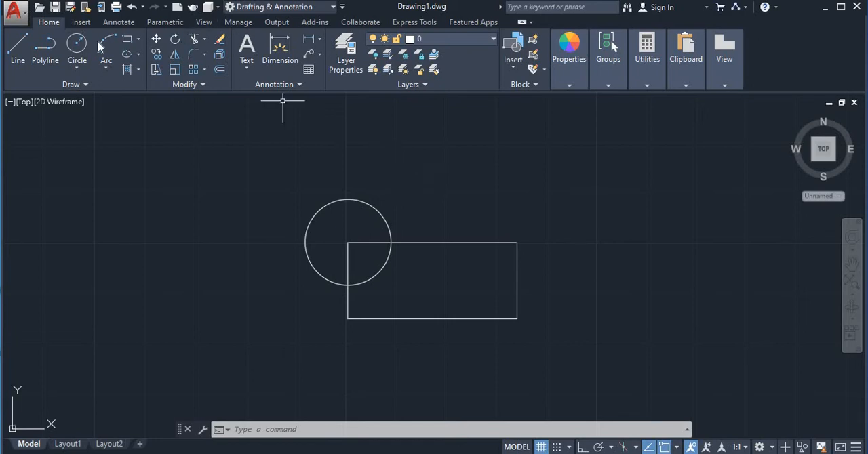
Step: Draw a tall, narrow rectangle to the left of the circle, clear of the other shapes
{"action": "left_click", "coordinate": [126, 41]}
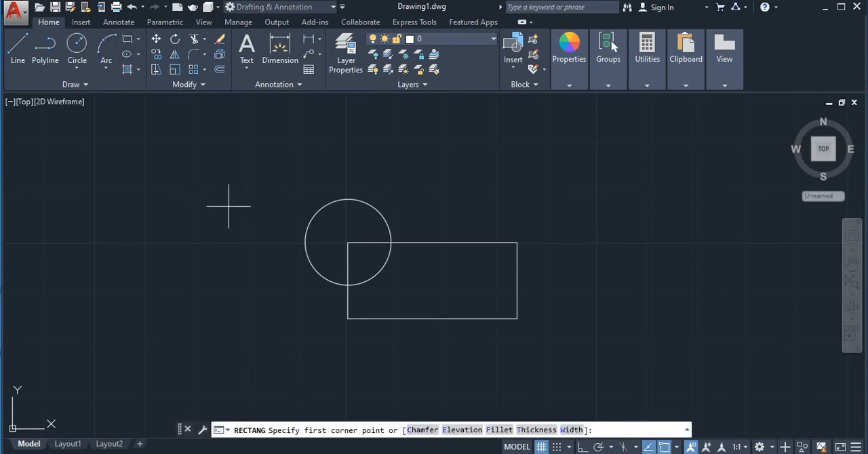
{"action": "left_click", "coordinate": [185, 184]}
{"action": "left_click", "coordinate": [237, 285]}
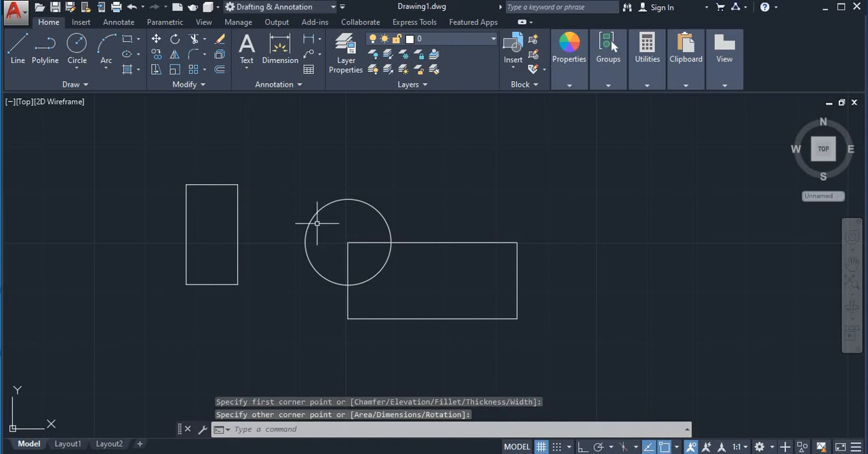
{"action": "middle_click_drag", "start_coordinate": [325, 176], "coordinate": [319, 170]}
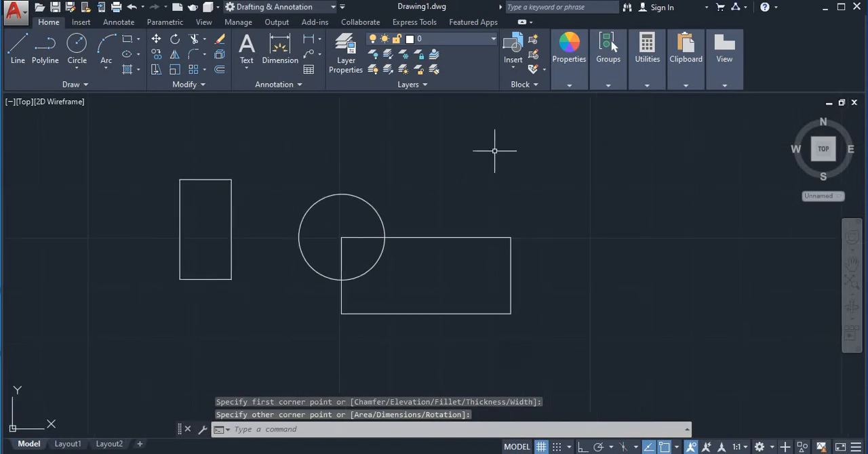
{"action": "mouse_move", "coordinate": [607, 87]}
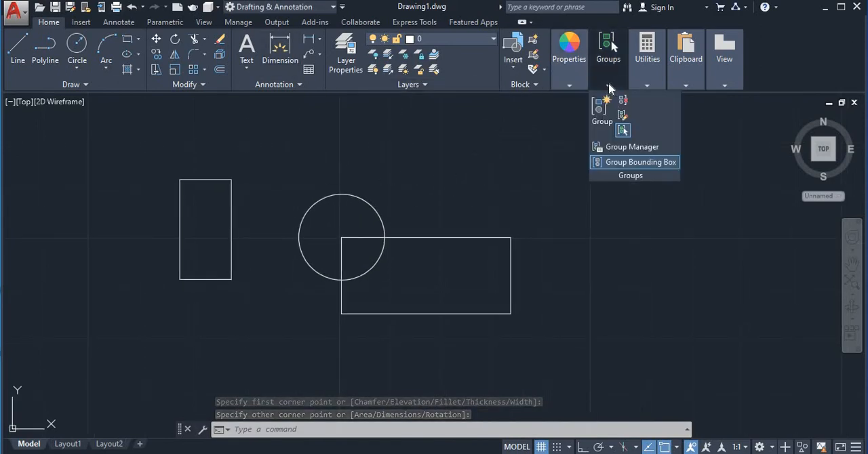
{"action": "left_click", "coordinate": [622, 116]}
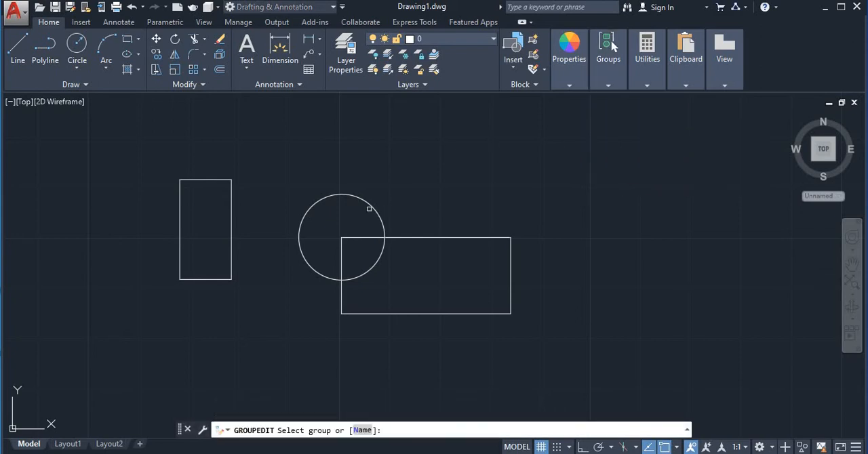
{"action": "key", "text": "Escape"}
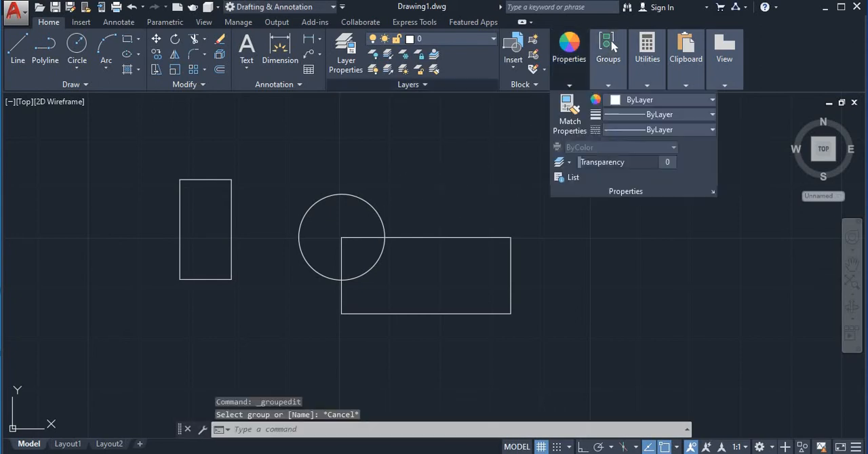
Step: Group the circle and the wide rectangle, leaving out the tall rectangle, and test-select the group
{"action": "left_click", "coordinate": [289, 160]}
{"action": "left_click", "coordinate": [273, 145]}
{"action": "left_click", "coordinate": [277, 169]}
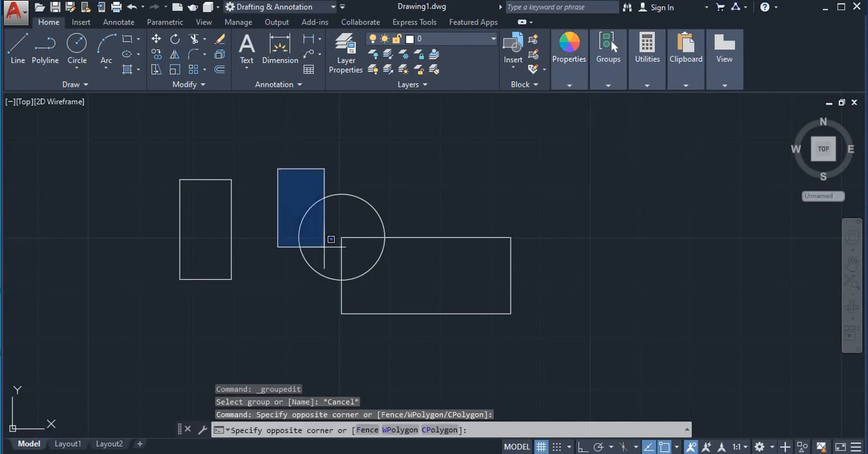
{"action": "left_click", "coordinate": [526, 361]}
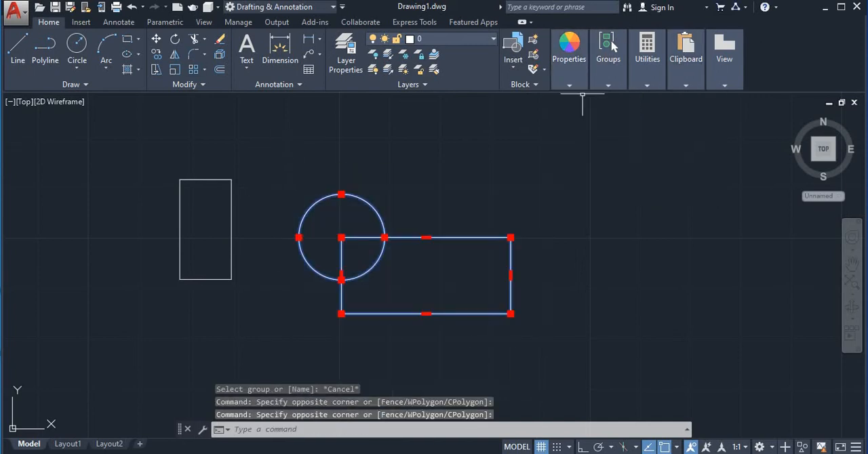
{"action": "mouse_move", "coordinate": [605, 86]}
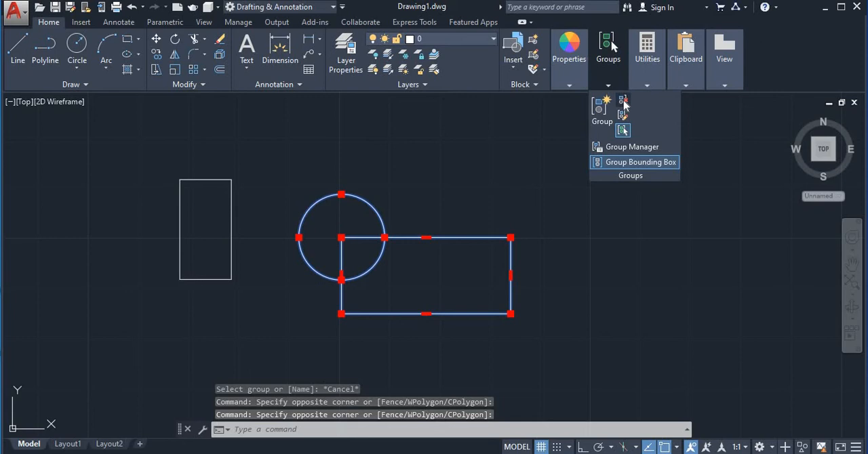
{"action": "left_click", "coordinate": [598, 122]}
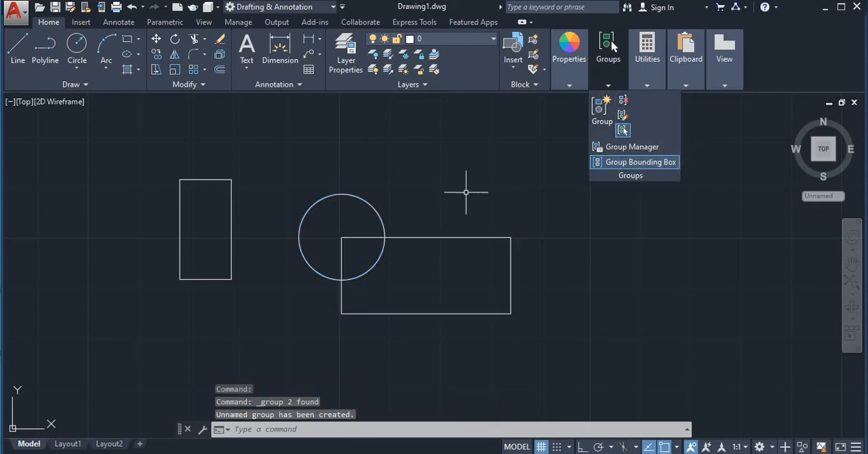
{"action": "left_click", "coordinate": [431, 194]}
{"action": "left_click", "coordinate": [373, 208]}
{"action": "key", "text": "Escape"}
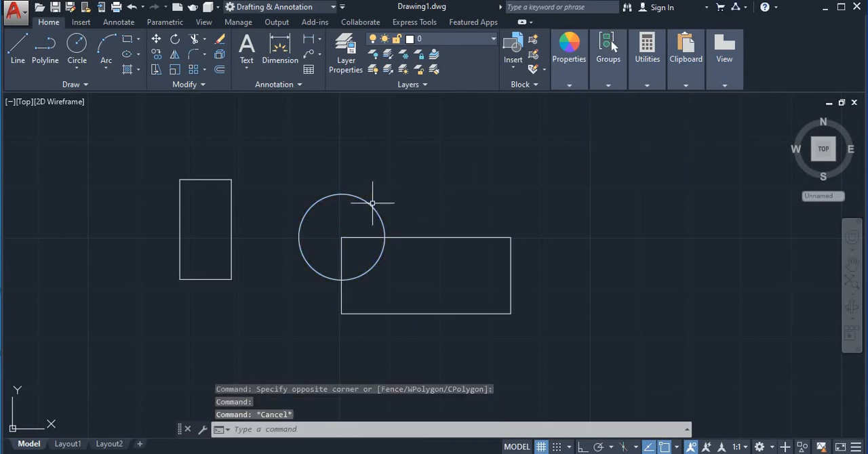
Step: Add the tall rectangle to the circle and wide rectangle's group with Group Edit, then test-select the group and clear the selection
{"action": "mouse_move", "coordinate": [607, 85]}
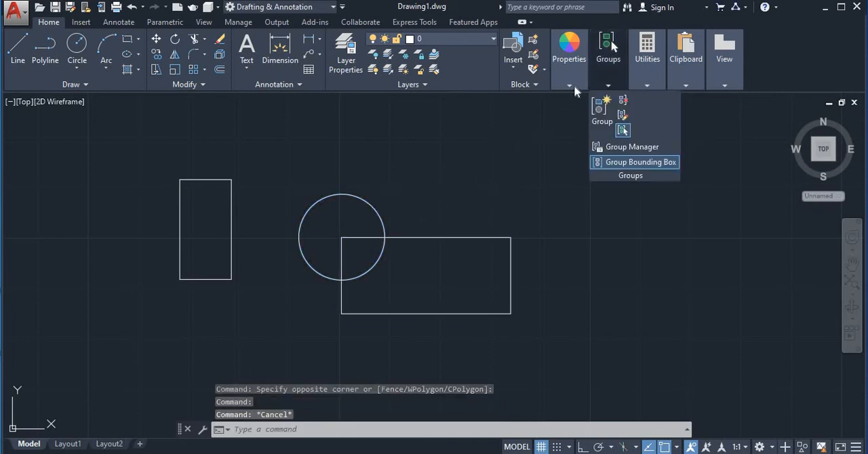
{"action": "left_click", "coordinate": [620, 116]}
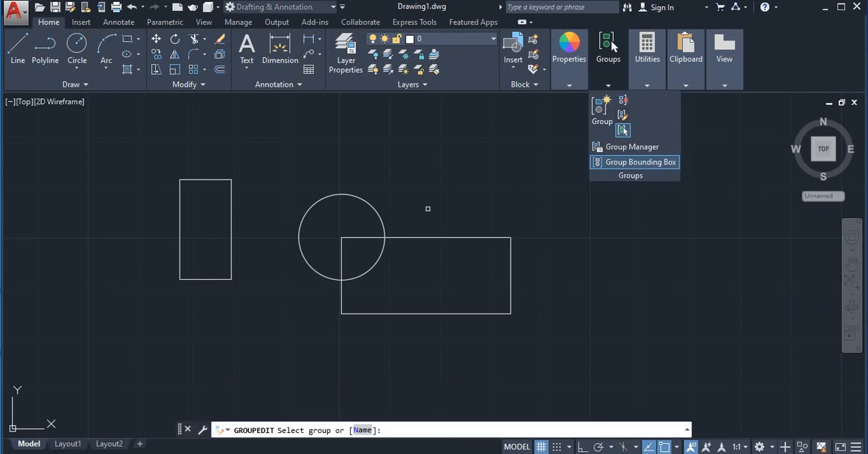
{"action": "left_click", "coordinate": [231, 187]}
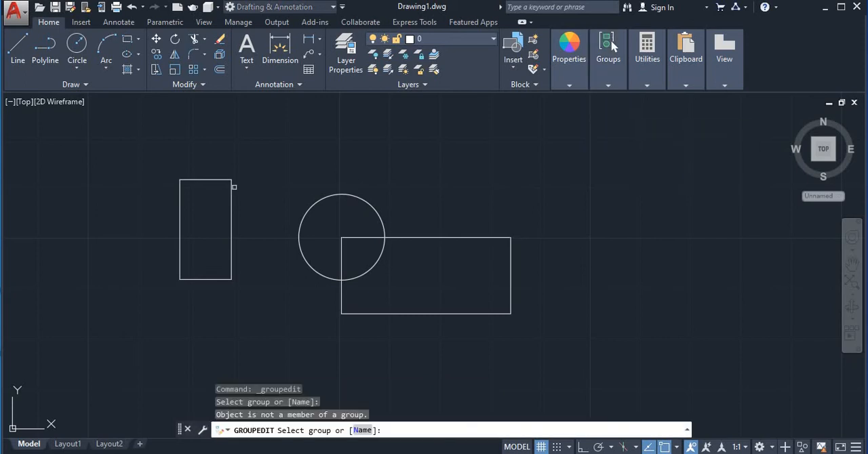
{"action": "left_click", "coordinate": [329, 196]}
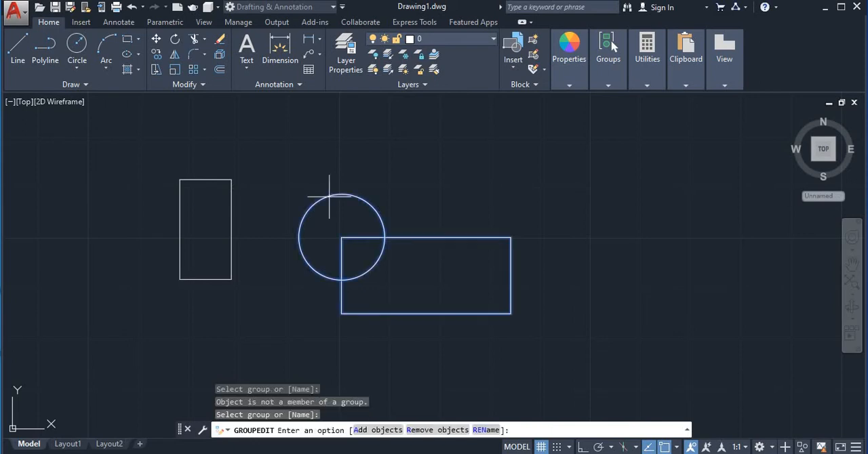
{"action": "left_click", "coordinate": [376, 431]}
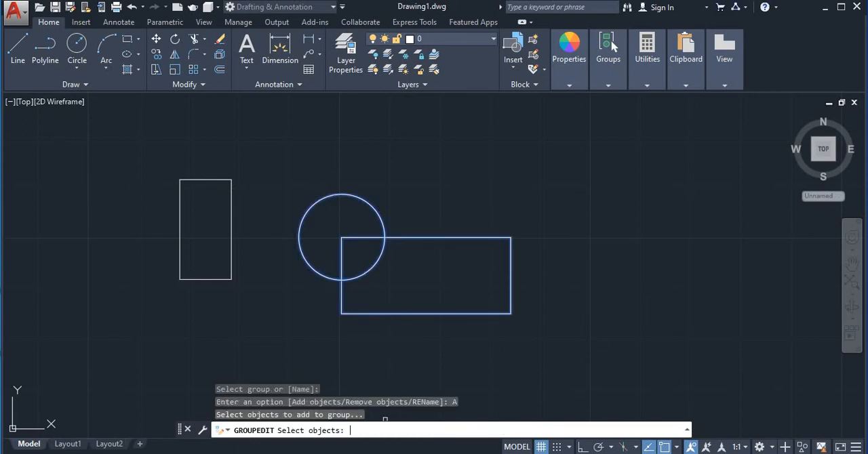
{"action": "left_click", "coordinate": [229, 240]}
{"action": "key", "text": "Return"}
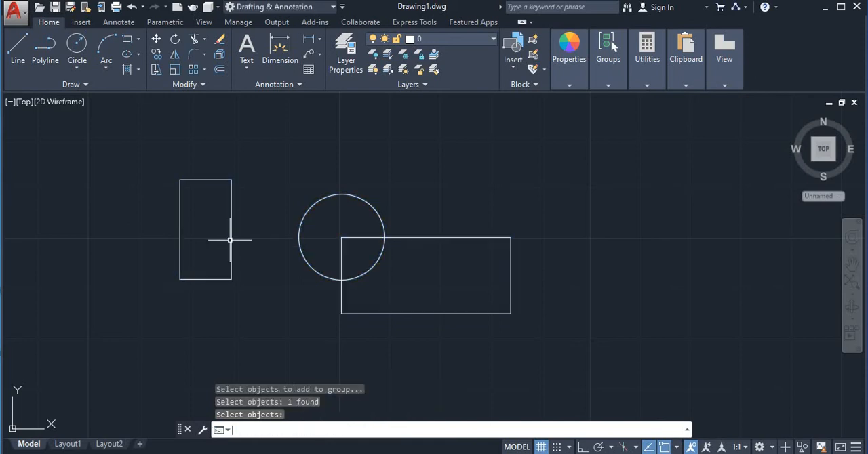
{"action": "left_click", "coordinate": [230, 183]}
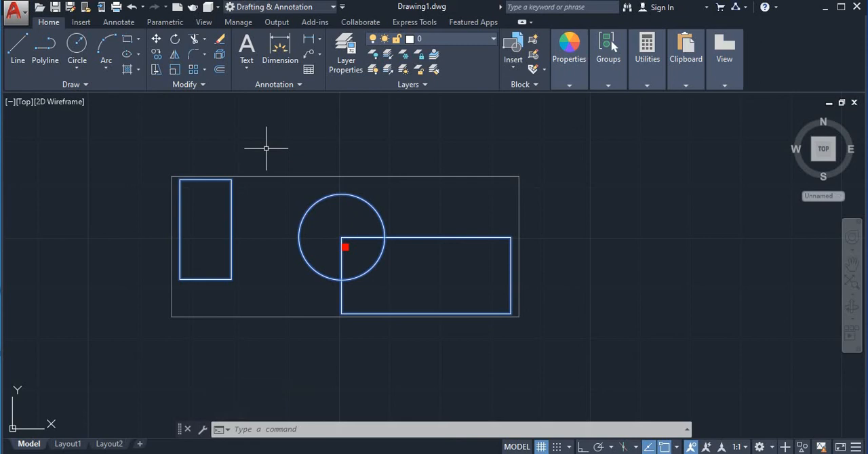
{"action": "key", "text": "Escape"}
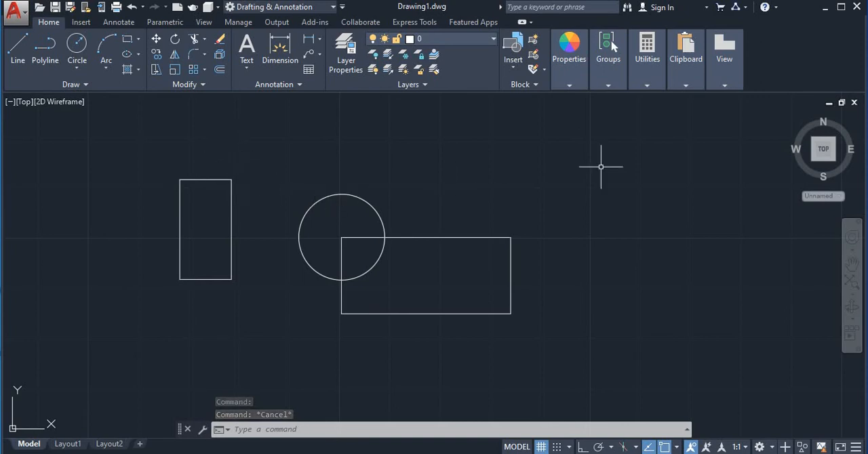
{"action": "left_click", "coordinate": [608, 86]}
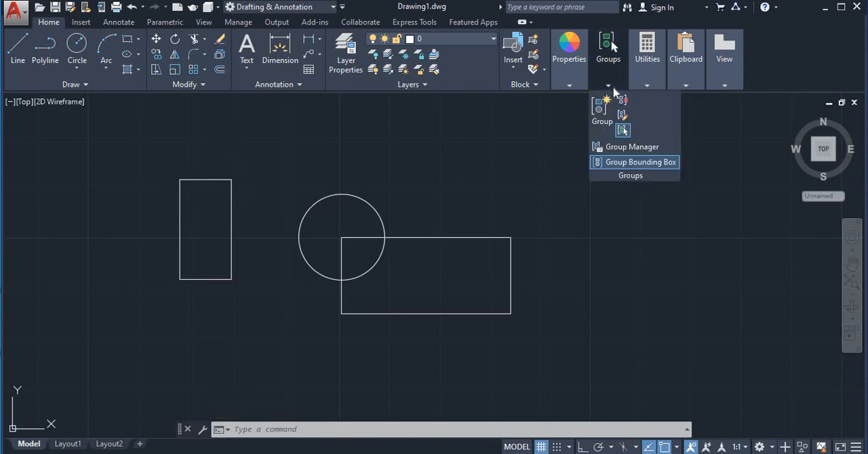
{"action": "left_click", "coordinate": [621, 123]}
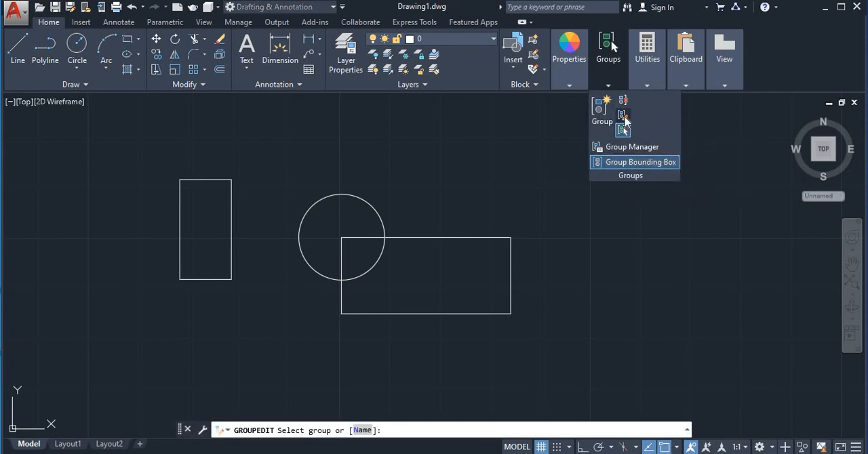
{"action": "left_click", "coordinate": [621, 124]}
{"action": "left_click", "coordinate": [413, 239]}
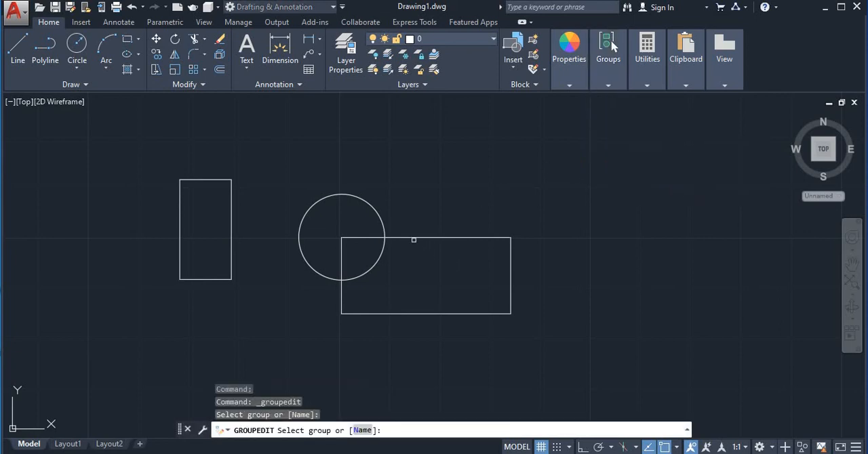
{"action": "left_click", "coordinate": [413, 238]}
{"action": "key", "text": "Return"}
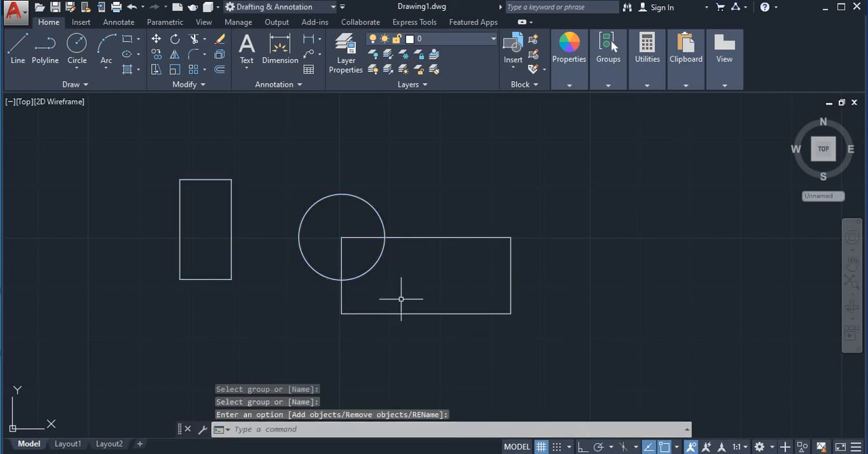
{"action": "left_click", "coordinate": [231, 183]}
{"action": "key", "text": "Escape"}
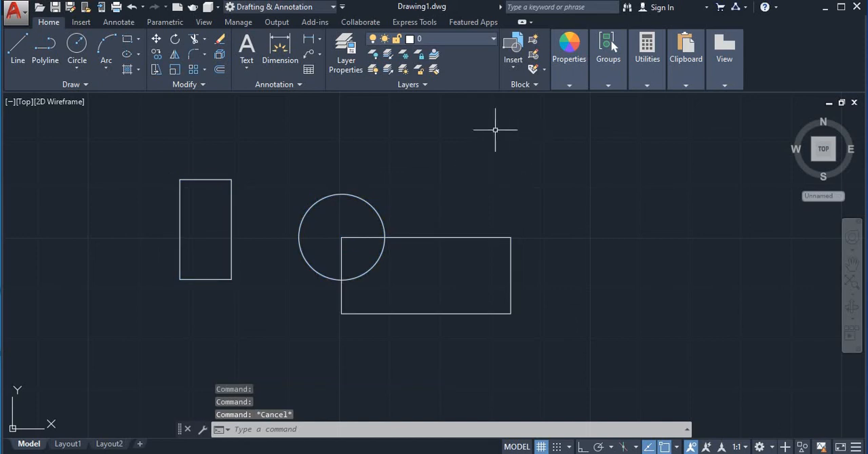
{"action": "left_click", "coordinate": [135, 133]}
{"action": "key", "text": "Escape"}
{"action": "left_click", "coordinate": [600, 85]}
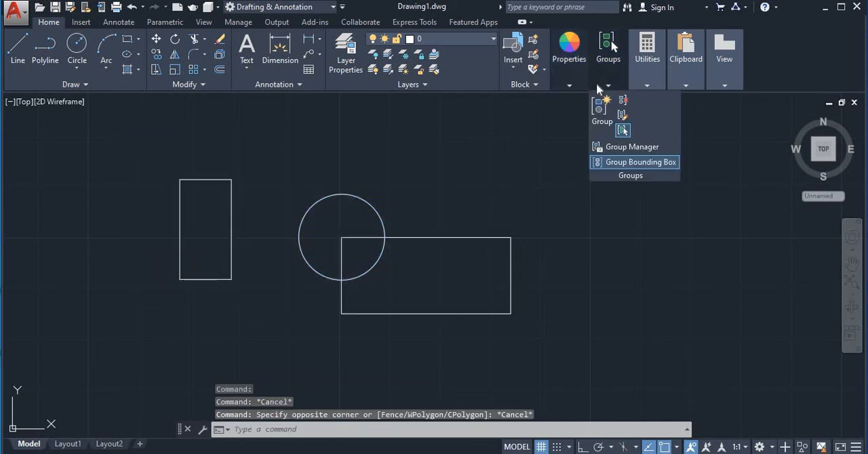
{"action": "left_click", "coordinate": [622, 130]}
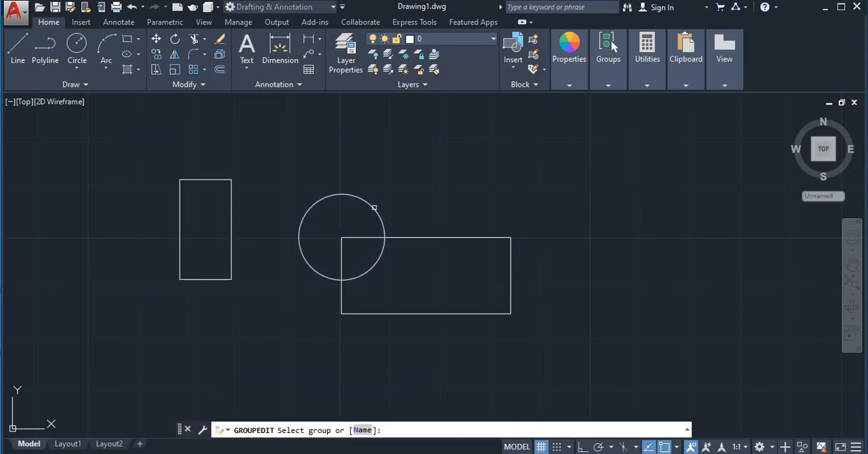
{"action": "left_click", "coordinate": [374, 207]}
{"action": "key", "text": "Return"}
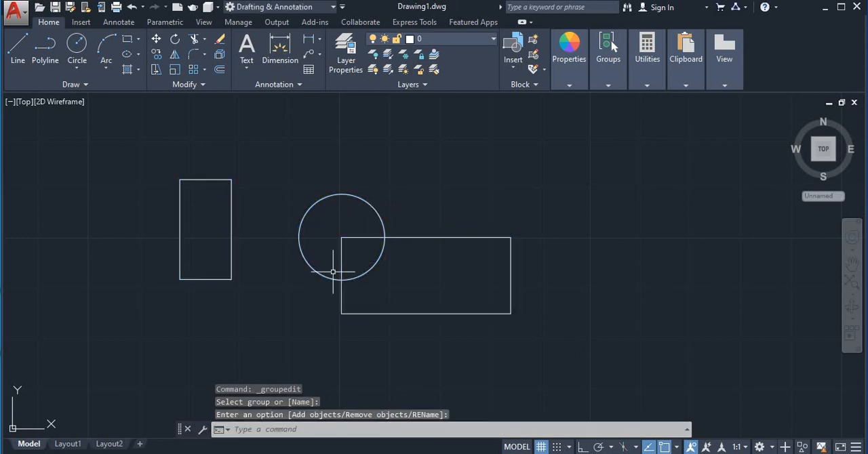
Step: Remove the tall rectangle from the group with Group Edit's Remove objects option and test-select that rectangle
{"action": "left_click", "coordinate": [232, 180]}
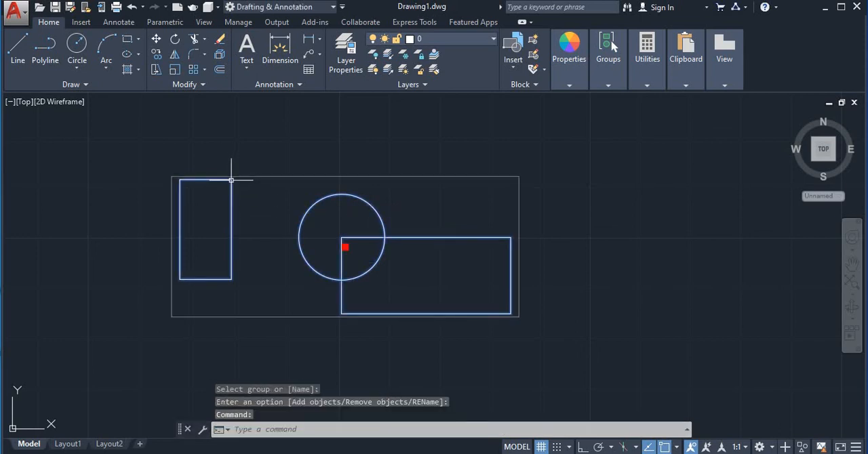
{"action": "key", "text": "Return"}
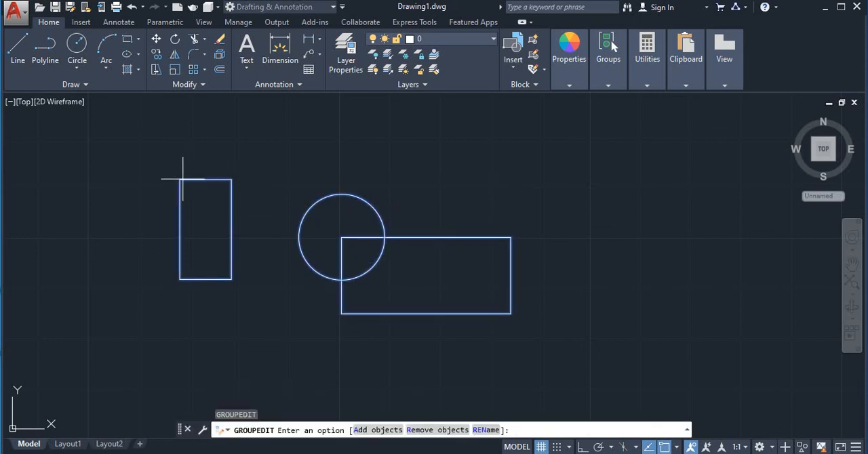
{"action": "left_click", "coordinate": [428, 430]}
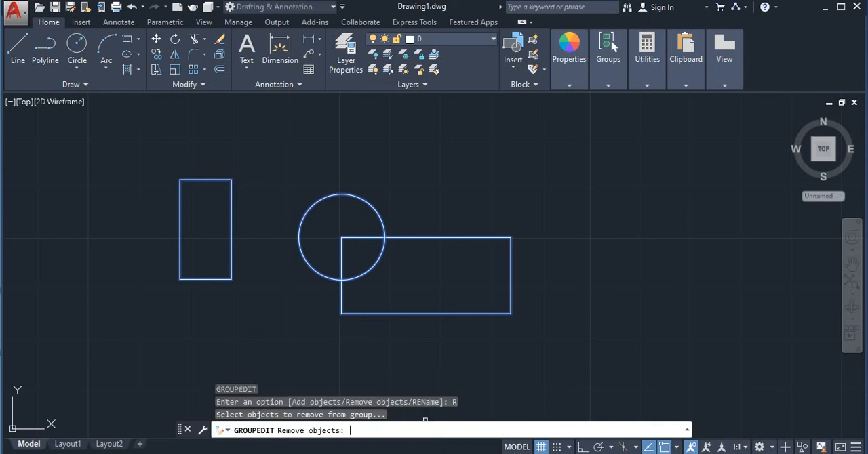
{"action": "left_click", "coordinate": [231, 190]}
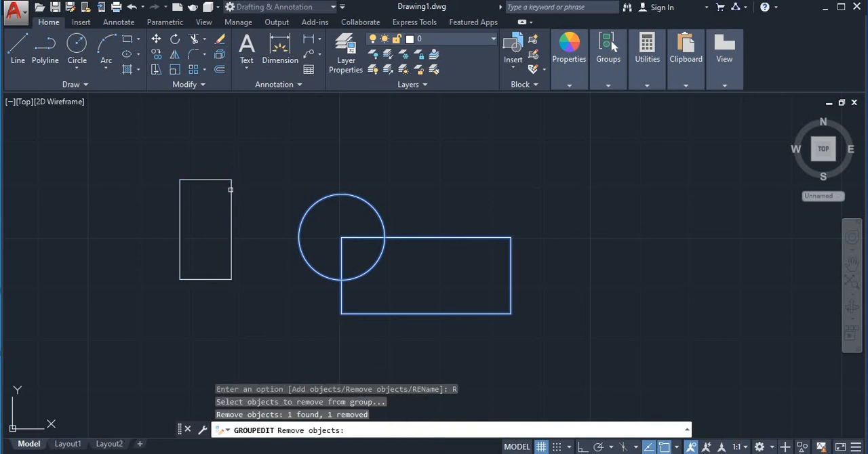
{"action": "left_click", "coordinate": [230, 190]}
{"action": "key", "text": "Return"}
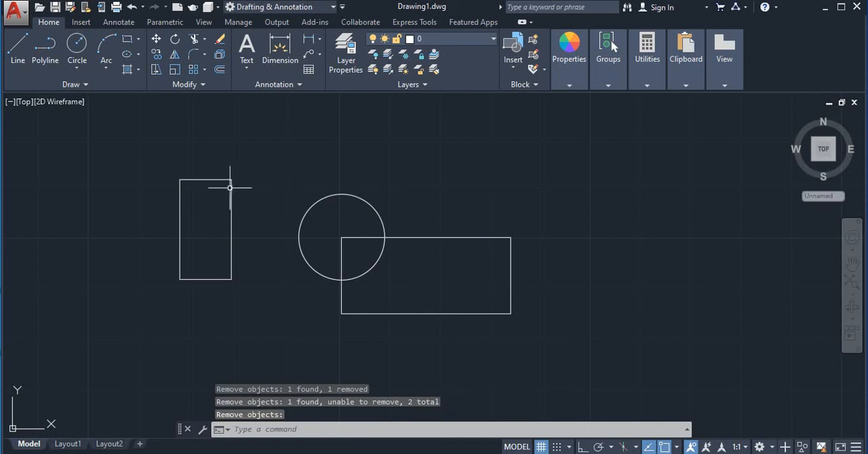
{"action": "left_click", "coordinate": [231, 186]}
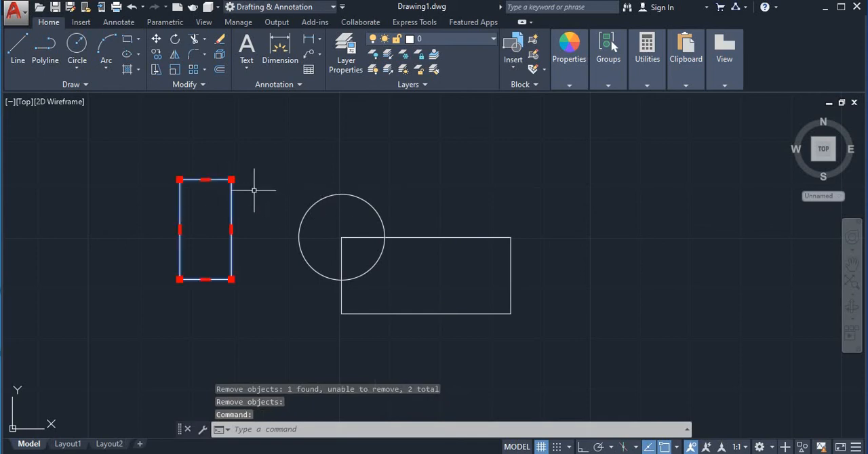